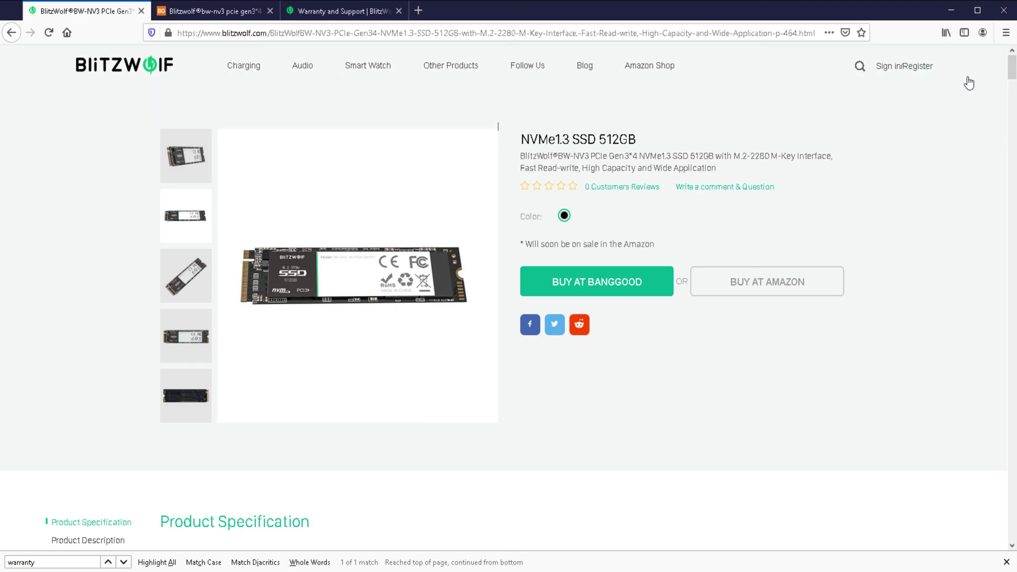
Step: Browse the £98.83 Banggood listing, then show BlitzWolf's 18-month warranty support page
{"action": "mouse_move", "coordinate": [1010, 66]}
{"action": "left_mouse_down"}
{"action": "mouse_move", "coordinate": [1011, 212]}
{"action": "mouse_move", "coordinate": [1011, 69]}
{"action": "left_mouse_up"}
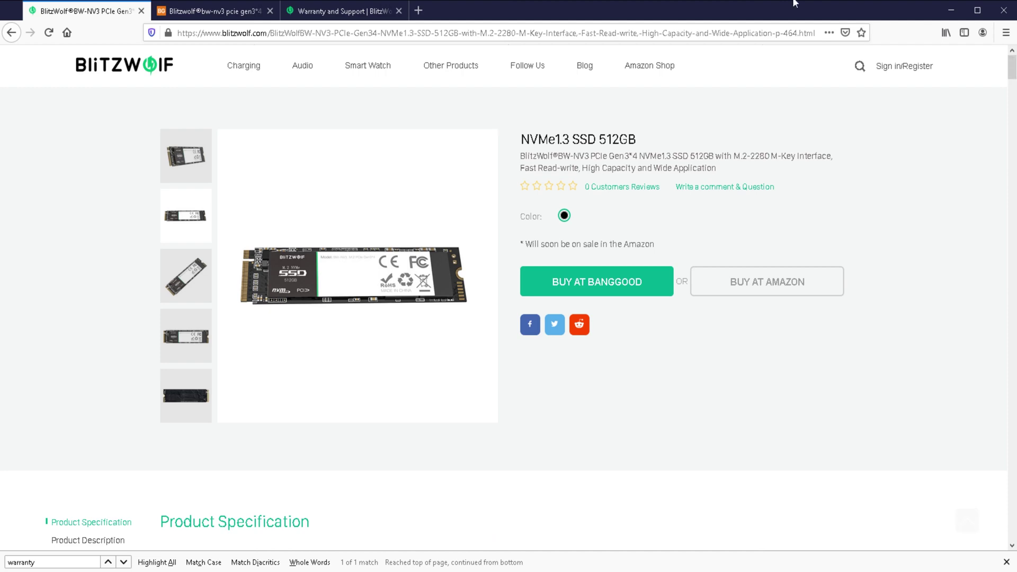
{"action": "left_click", "coordinate": [215, 16]}
{"action": "scroll", "coordinate": [633, 404], "scroll_direction": "down", "scroll_amount": 4}
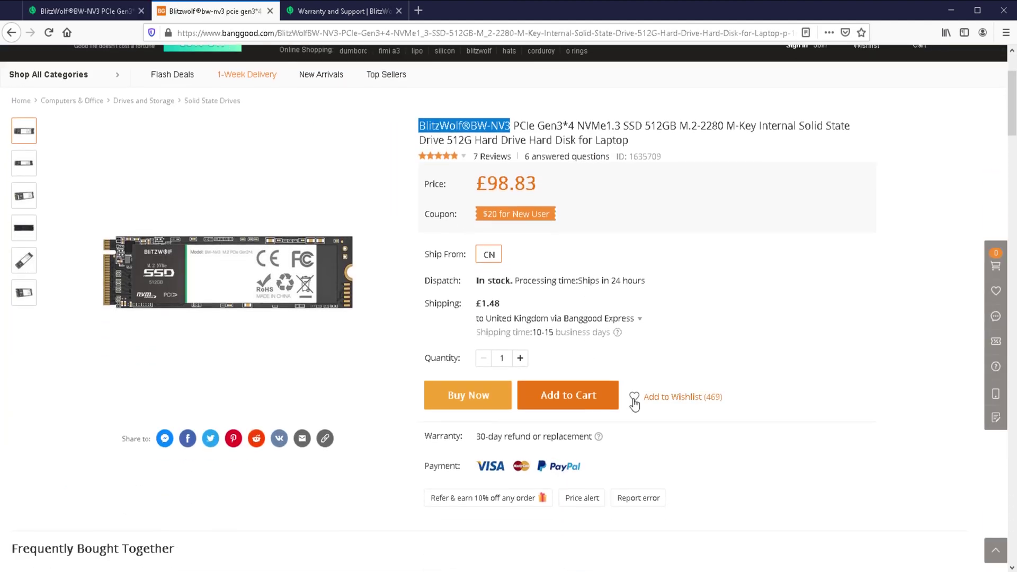
{"action": "scroll", "coordinate": [633, 404], "scroll_direction": "up", "scroll_amount": 3}
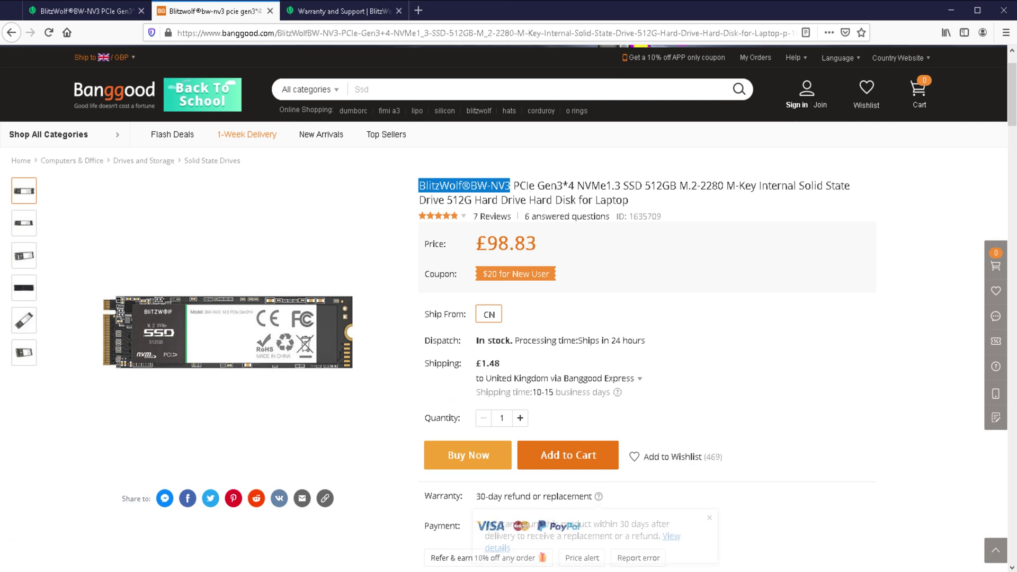
{"action": "key", "text": "ctrl+Tab"}
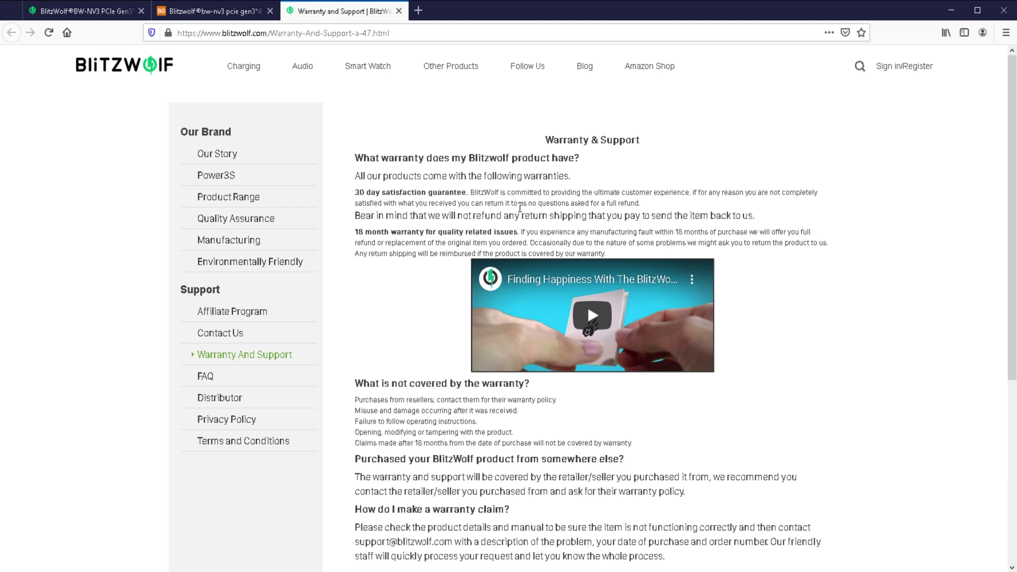
Step: Change the Banggood currency to USD so the SSD shows US$126.99
{"action": "left_click", "coordinate": [204, 12]}
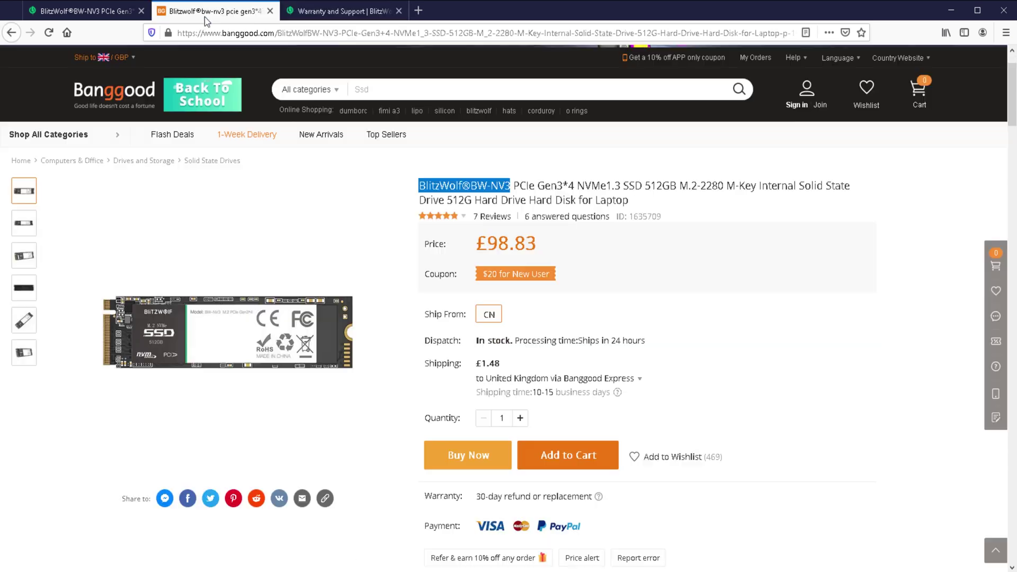
{"action": "left_click", "coordinate": [702, 249]}
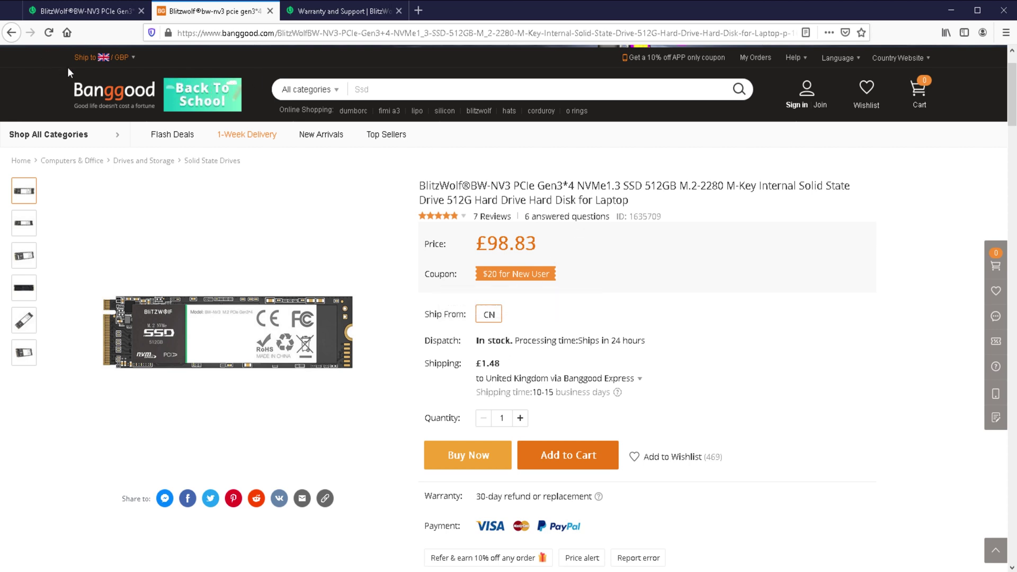
{"action": "left_click", "coordinate": [120, 57]}
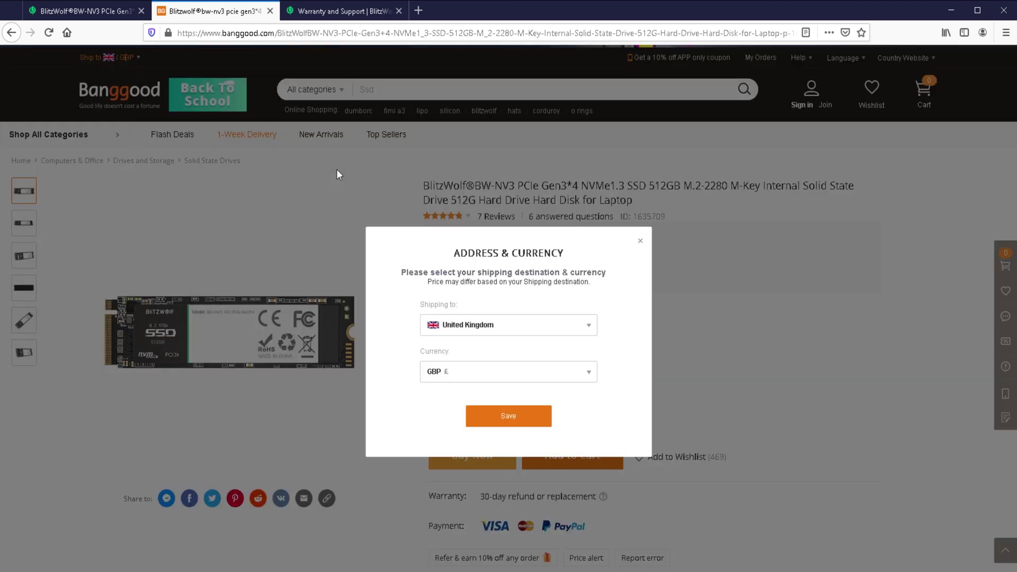
{"action": "left_click", "coordinate": [449, 384]}
{"action": "left_click", "coordinate": [454, 400]}
{"action": "left_click", "coordinate": [510, 417]}
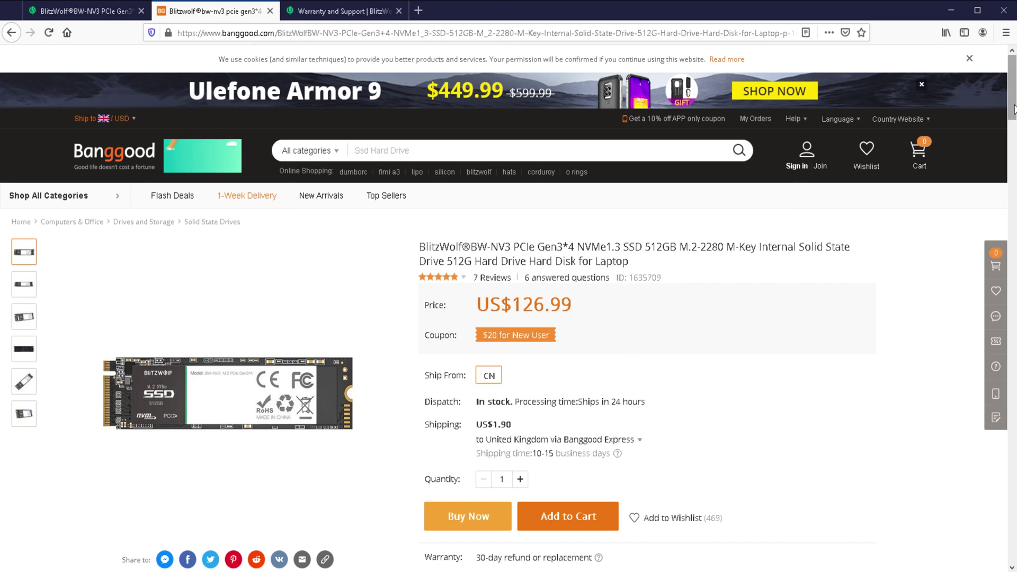
Step: Scroll the listing details, then return to the BlitzWolf product page
{"action": "scroll", "coordinate": [995, 227], "scroll_direction": "down", "scroll_amount": 15}
{"action": "scroll", "coordinate": [998, 231], "scroll_direction": "down", "scroll_amount": 10}
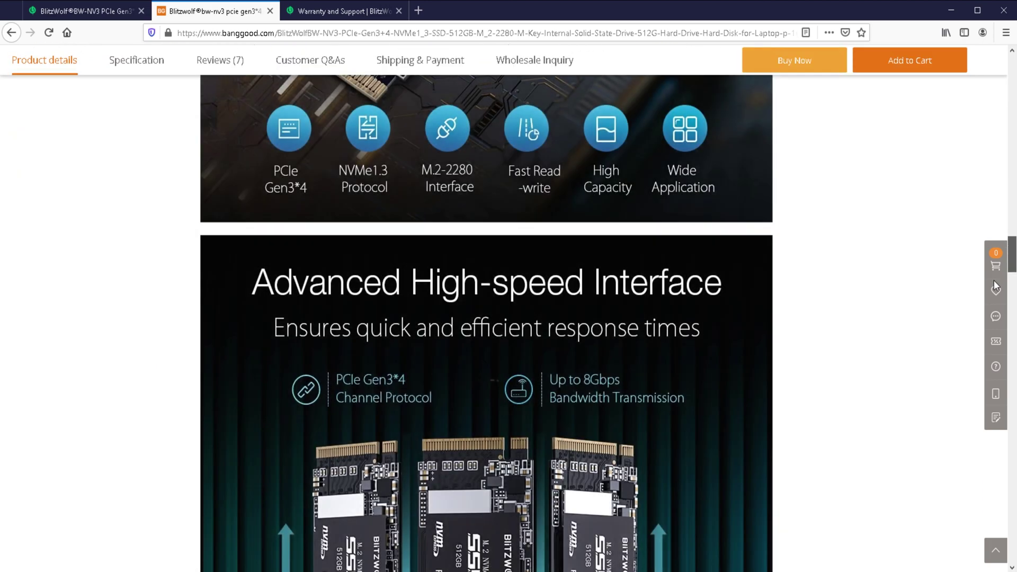
{"action": "key", "text": "Home"}
{"action": "left_click", "coordinate": [127, 11]}
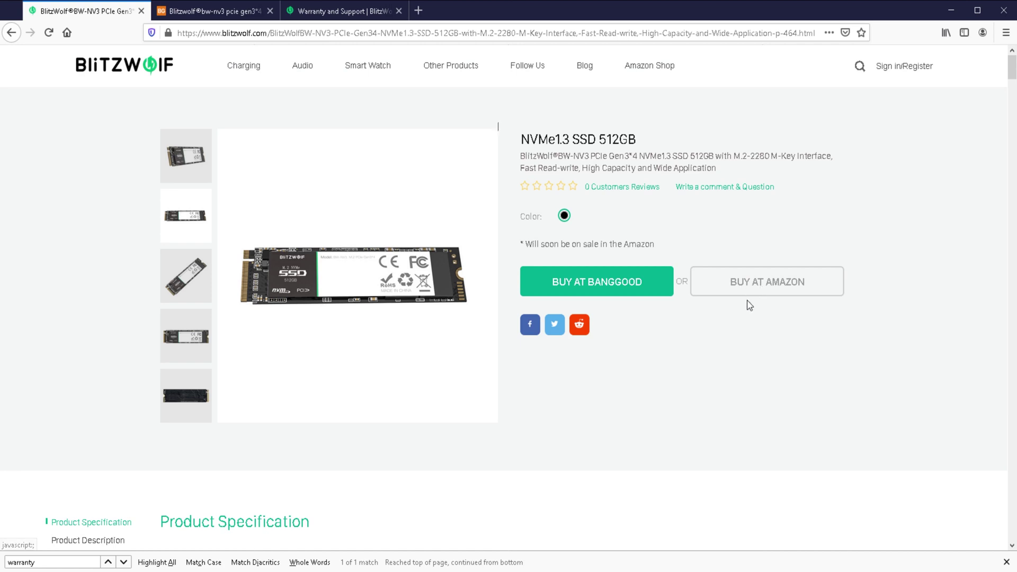
Step: Scroll to the Product Specification table and highlight the 3D TLC flash class
{"action": "scroll", "coordinate": [643, 433], "scroll_direction": "down", "scroll_amount": 5}
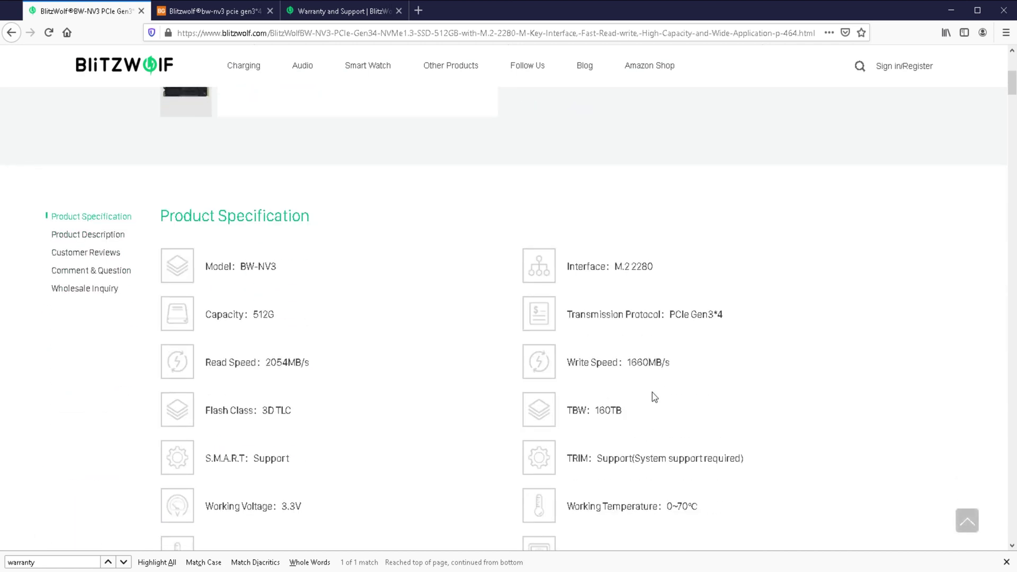
{"action": "scroll", "coordinate": [652, 393], "scroll_direction": "down", "scroll_amount": 1}
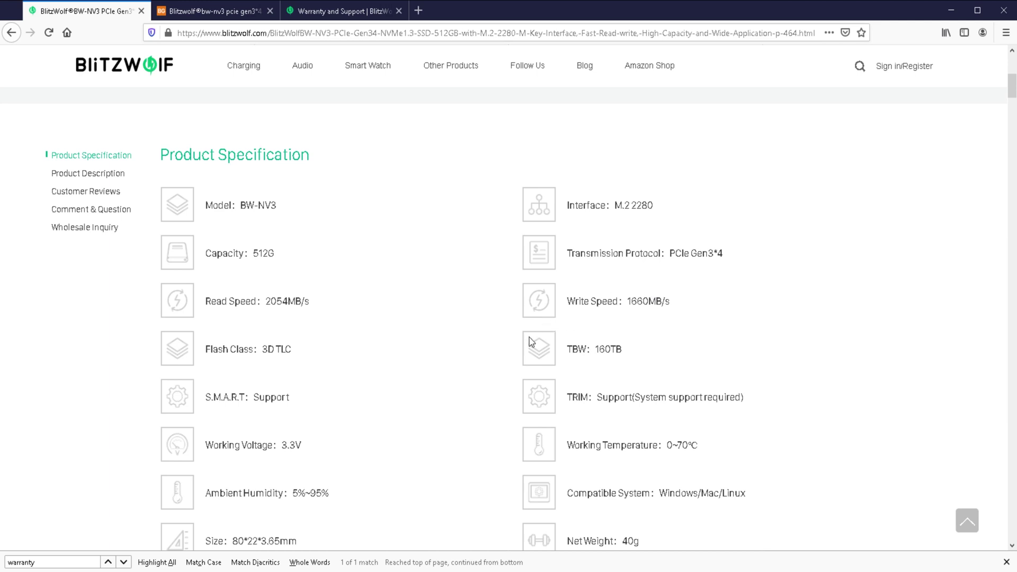
{"action": "scroll", "coordinate": [508, 368], "scroll_direction": "down", "scroll_amount": 3}
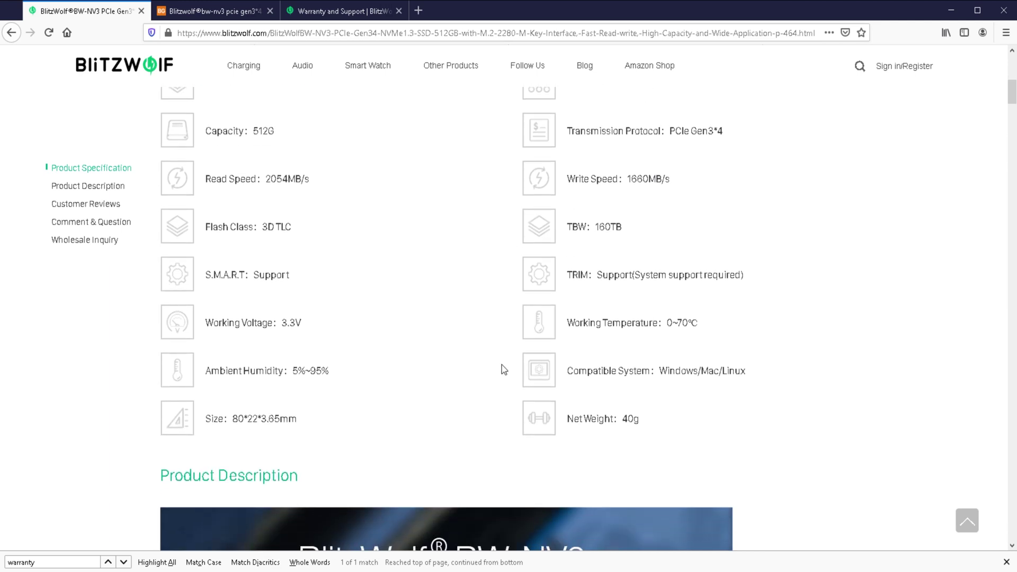
{"action": "left_click_drag", "start_coordinate": [303, 229], "coordinate": [268, 230]}
Step: Highlight the 2054MB/s read and 1660MB/s write speed figures
{"action": "scroll", "coordinate": [336, 369], "scroll_direction": "up", "scroll_amount": 2}
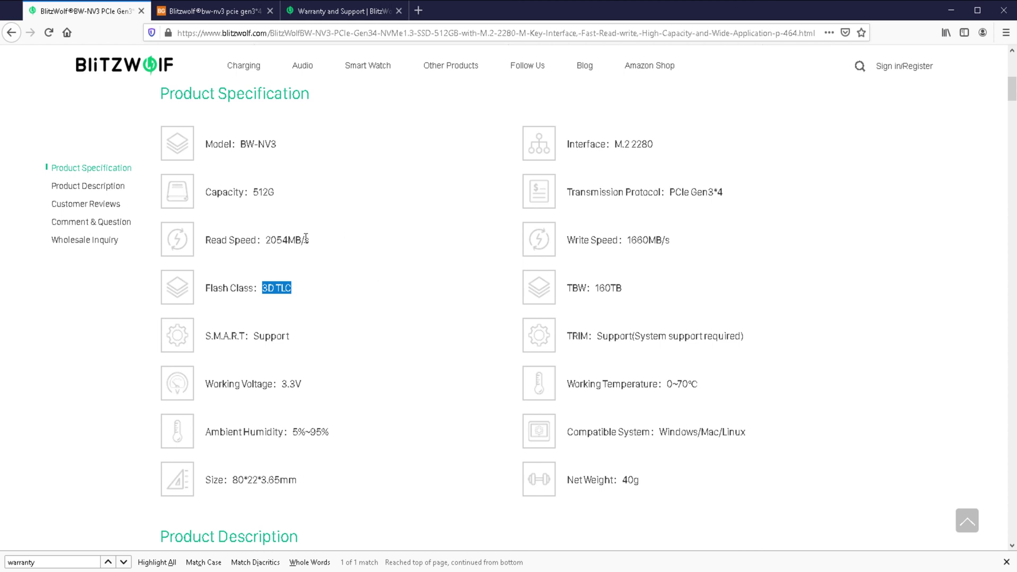
{"action": "left_click_drag", "start_coordinate": [207, 240], "coordinate": [673, 242]}
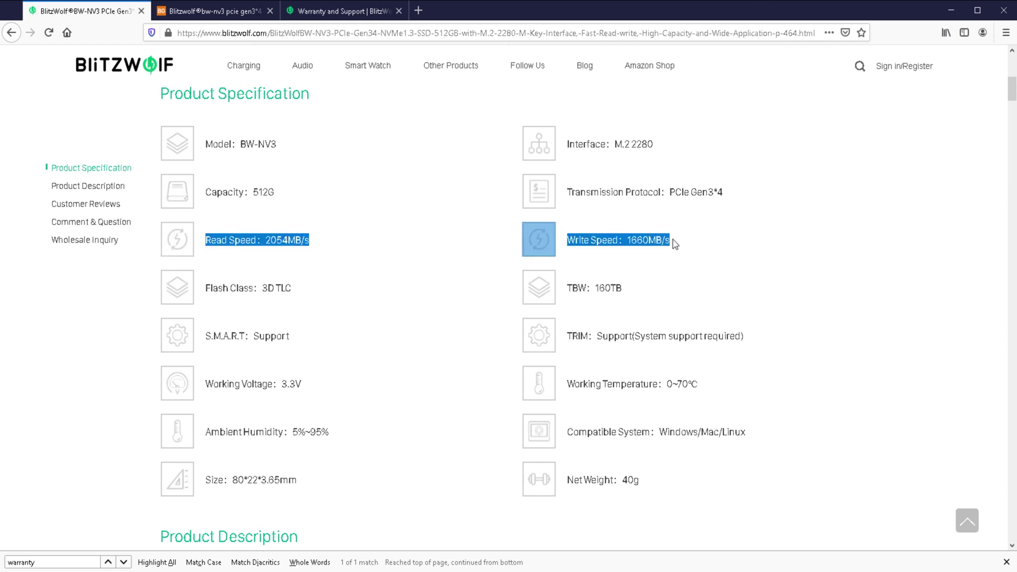
{"action": "left_click", "coordinate": [681, 239]}
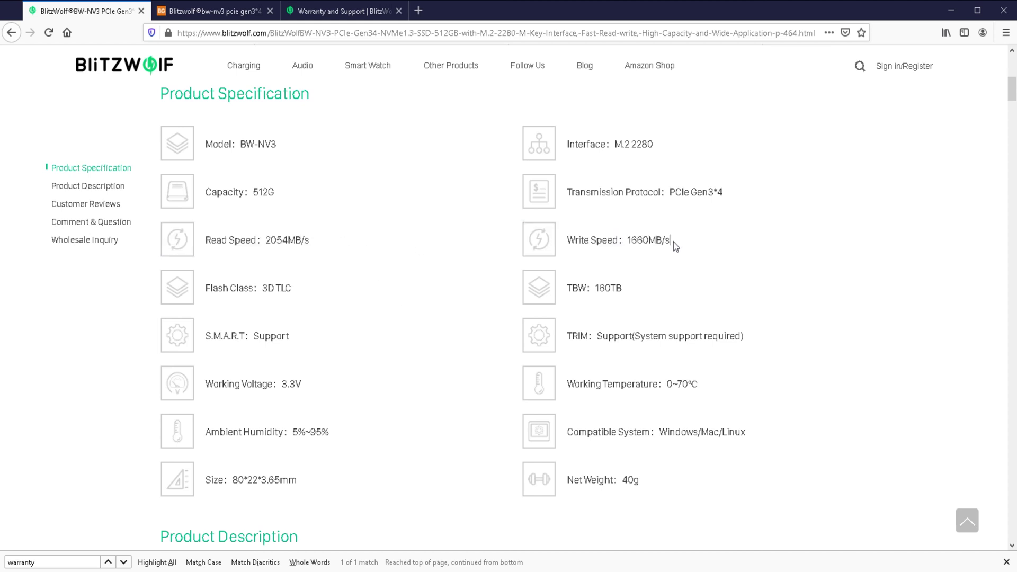
{"action": "left_click_drag", "start_coordinate": [673, 241], "coordinate": [187, 243]}
Step: Scroll through the description's feature panels down to the 80mm by 22mm size diagram
{"action": "scroll", "coordinate": [344, 377], "scroll_direction": "down", "scroll_amount": 10}
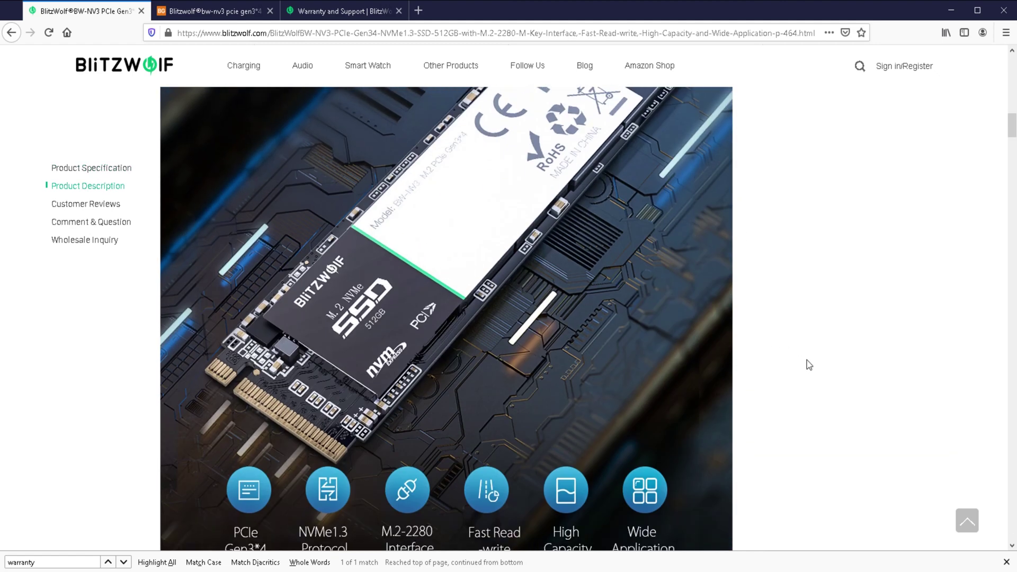
{"action": "scroll", "coordinate": [711, 411], "scroll_direction": "down", "scroll_amount": 3}
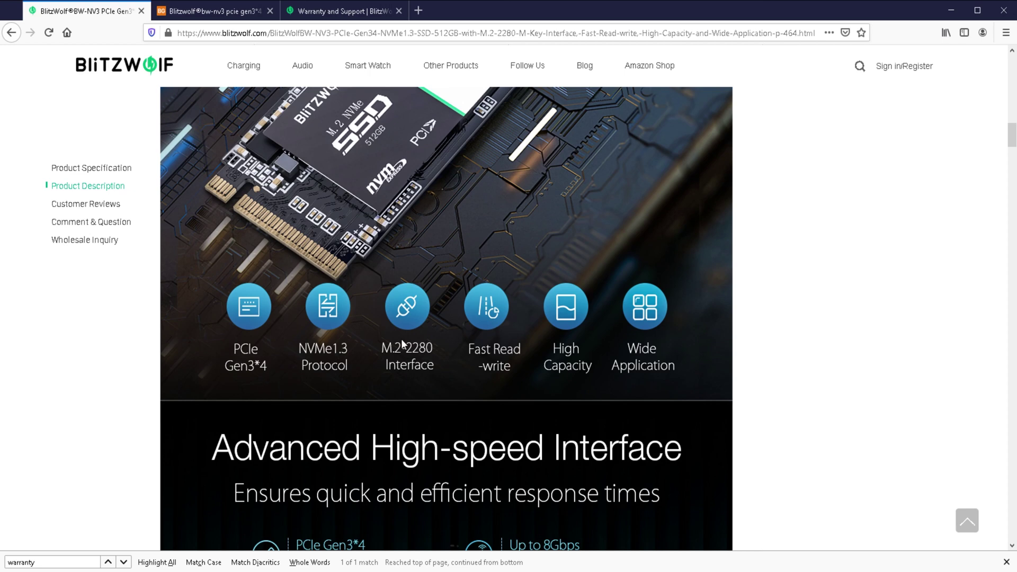
{"action": "scroll", "coordinate": [552, 381], "scroll_direction": "down", "scroll_amount": 7}
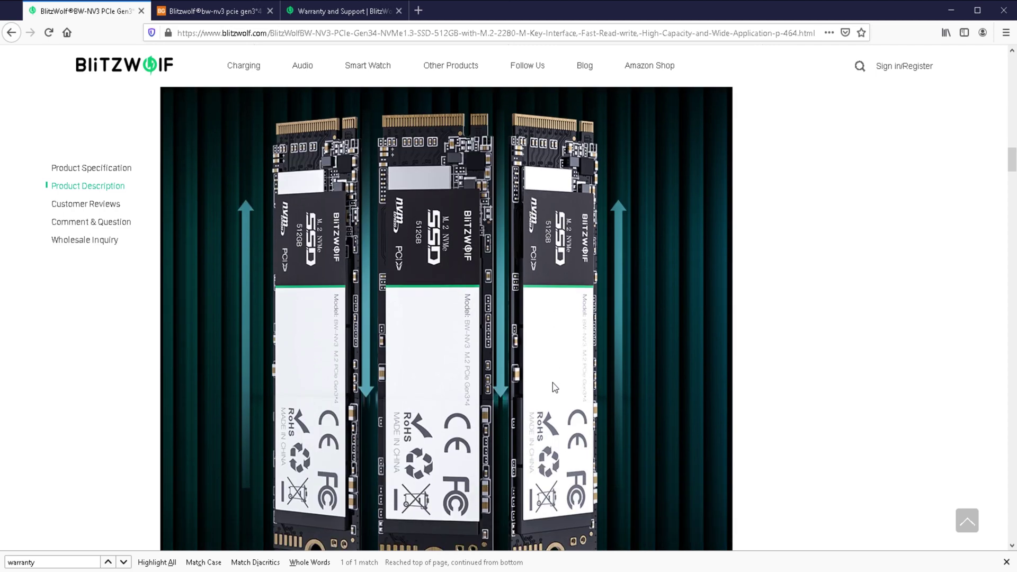
{"action": "scroll", "coordinate": [551, 382], "scroll_direction": "down", "scroll_amount": 6}
{"action": "scroll", "coordinate": [552, 383], "scroll_direction": "up", "scroll_amount": 6}
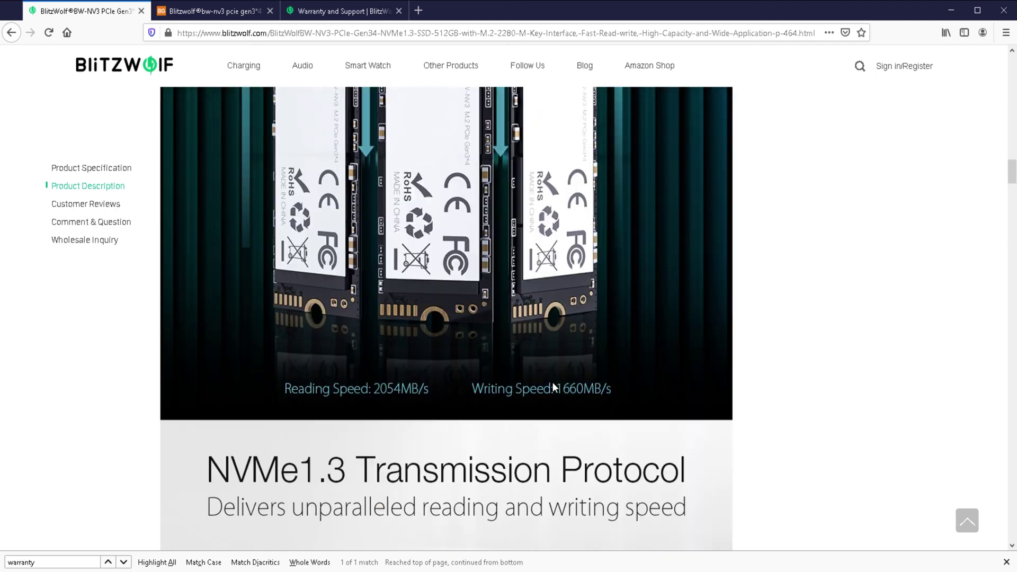
{"action": "scroll", "coordinate": [553, 388], "scroll_direction": "down", "scroll_amount": 8}
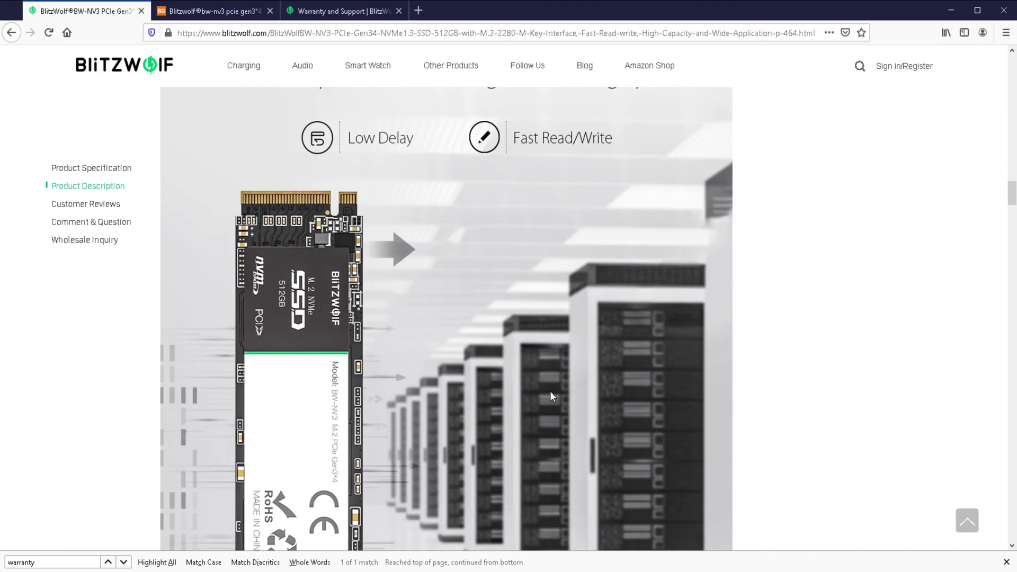
{"action": "scroll", "coordinate": [550, 392], "scroll_direction": "down", "scroll_amount": 10}
{"action": "scroll", "coordinate": [551, 394], "scroll_direction": "down", "scroll_amount": 8}
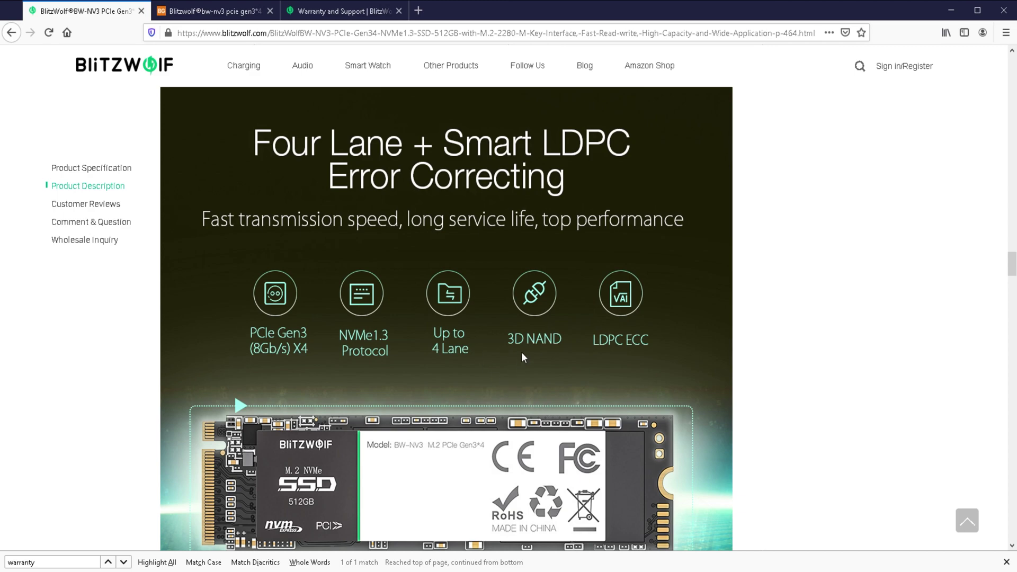
{"action": "scroll", "coordinate": [548, 356], "scroll_direction": "down", "scroll_amount": 10}
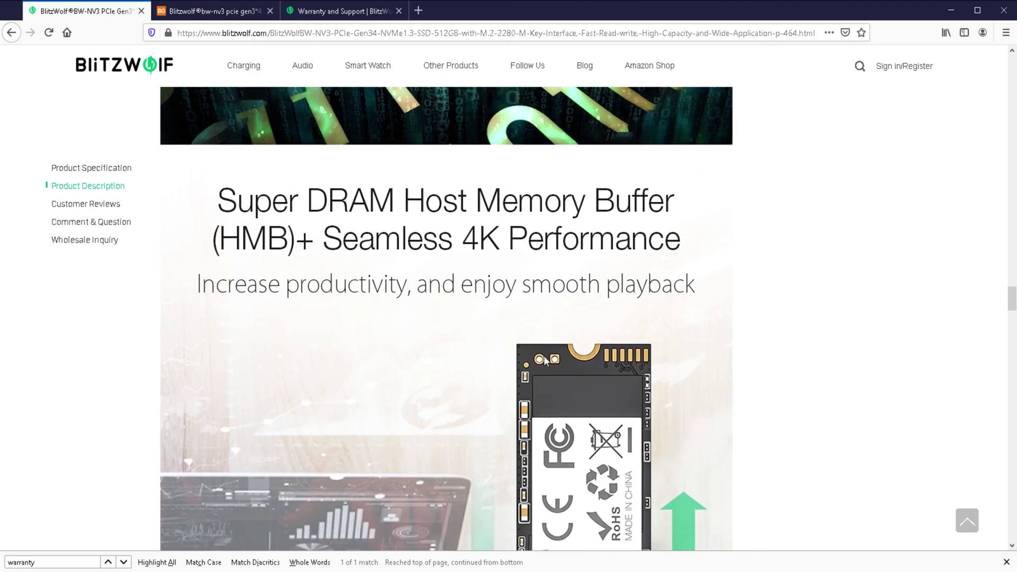
{"action": "scroll", "coordinate": [546, 361], "scroll_direction": "down", "scroll_amount": 12}
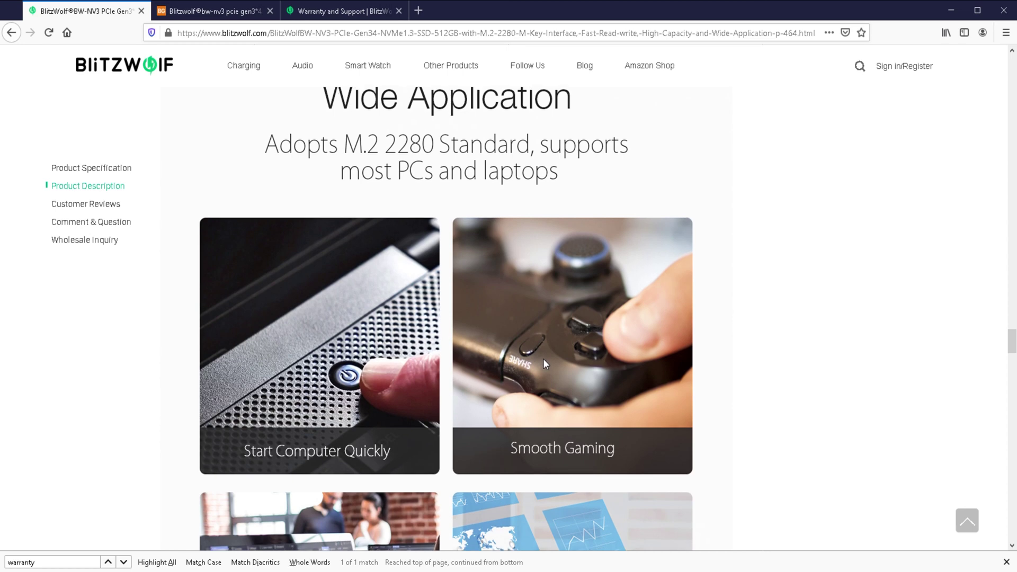
{"action": "scroll", "coordinate": [549, 377], "scroll_direction": "down", "scroll_amount": 4}
{"action": "scroll", "coordinate": [549, 377], "scroll_direction": "up", "scroll_amount": 6}
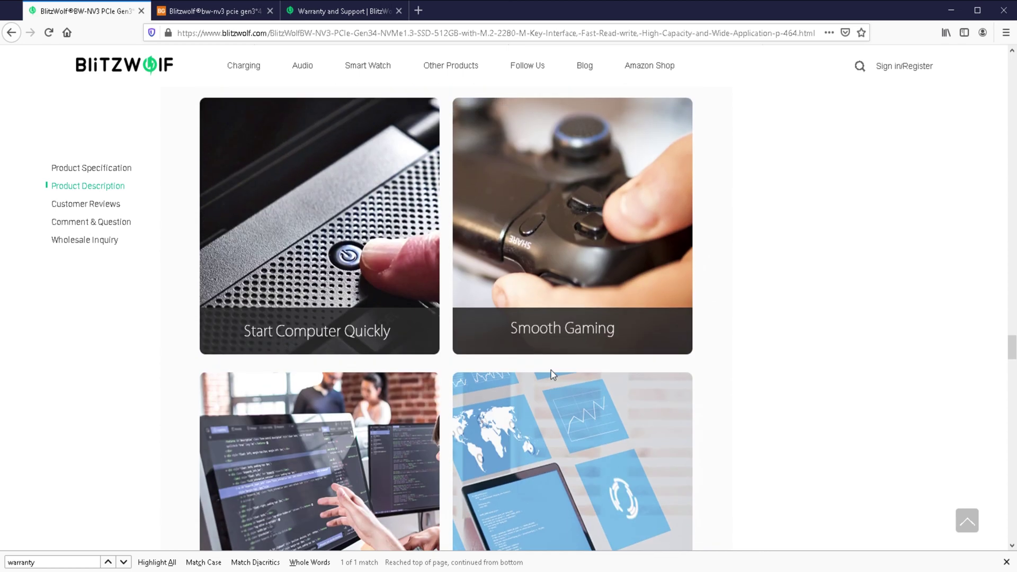
{"action": "left_click_drag", "start_coordinate": [1010, 354], "coordinate": [1001, 73]}
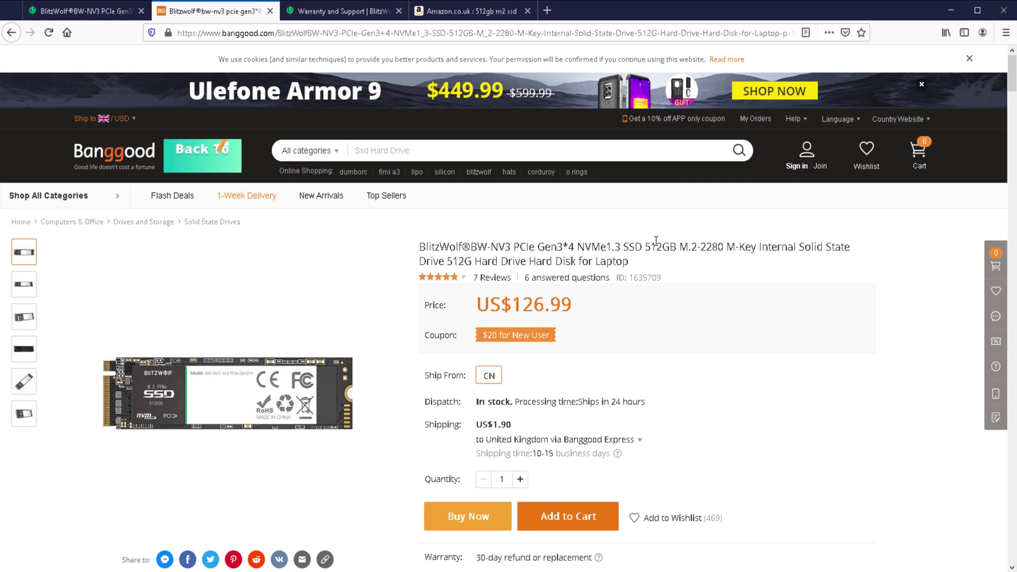
Step: Switch to the Amazon.co.uk results for '512gb m2 ssd'
{"action": "left_click", "coordinate": [475, 13]}
Step: Scroll the results comparing rival prices like Sabrent £79.89 and Crucial P1 £58.49
{"action": "scroll", "coordinate": [494, 278], "scroll_direction": "up", "scroll_amount": 5}
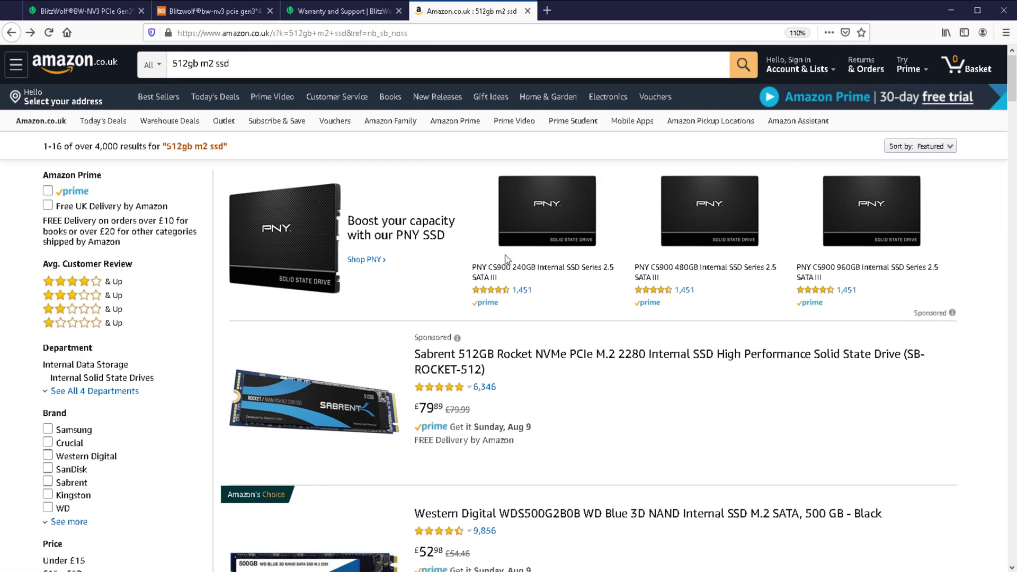
{"action": "scroll", "coordinate": [609, 362], "scroll_direction": "down", "scroll_amount": 4}
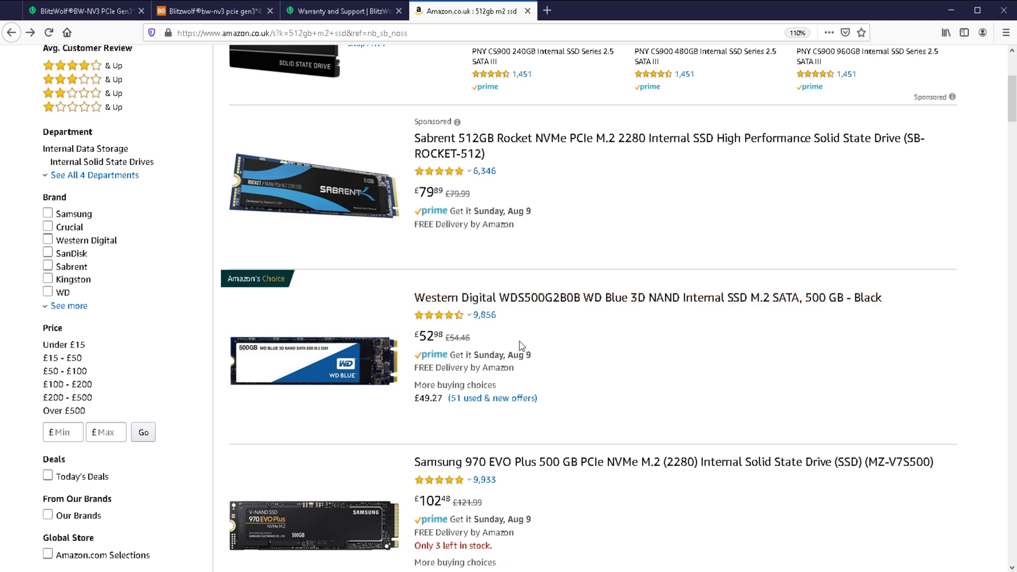
{"action": "scroll", "coordinate": [516, 328], "scroll_direction": "down", "scroll_amount": 4}
{"action": "mouse_move", "coordinate": [466, 268]}
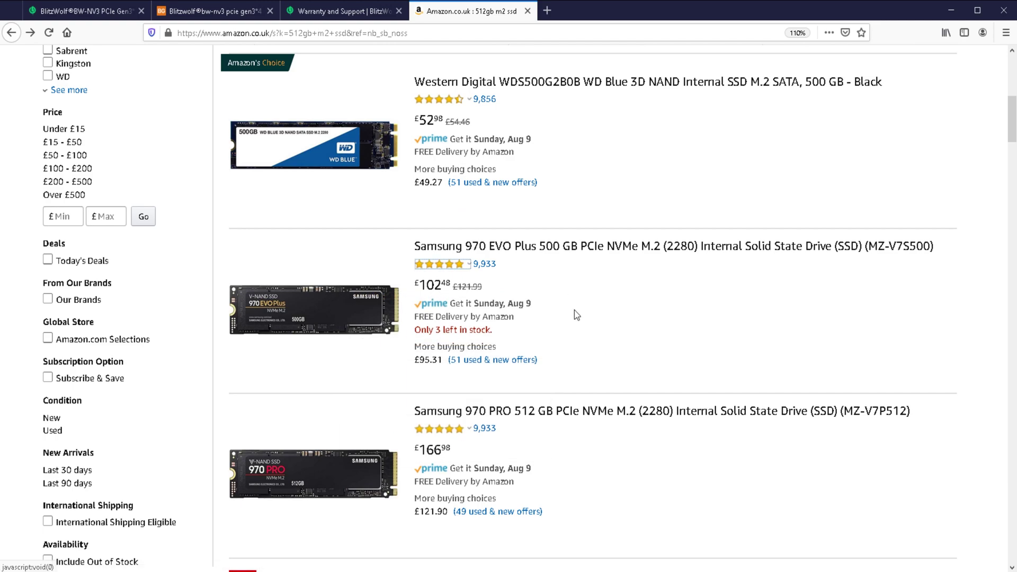
{"action": "scroll", "coordinate": [570, 357], "scroll_direction": "down", "scroll_amount": 6}
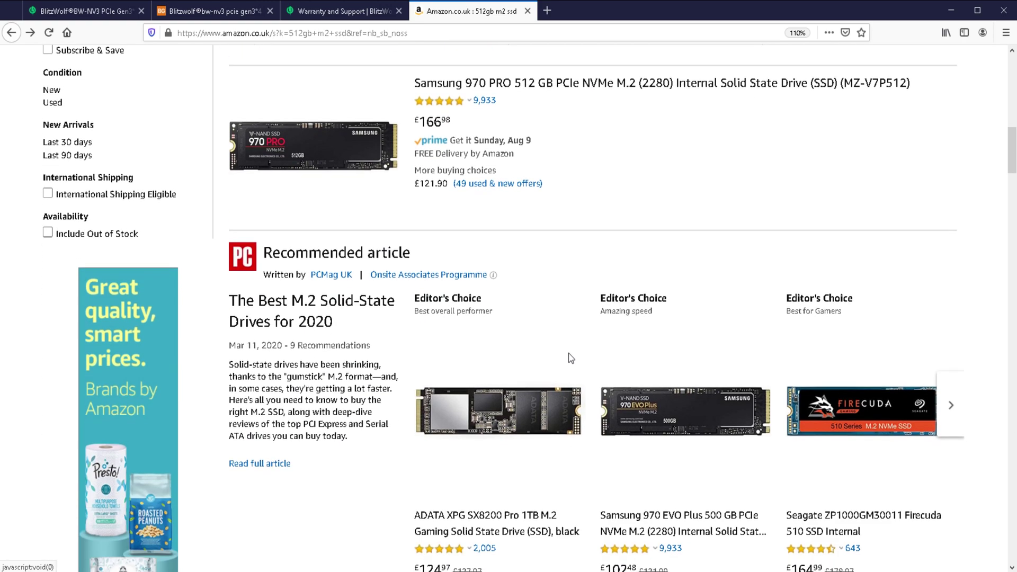
{"action": "scroll", "coordinate": [569, 358], "scroll_direction": "down", "scroll_amount": 8}
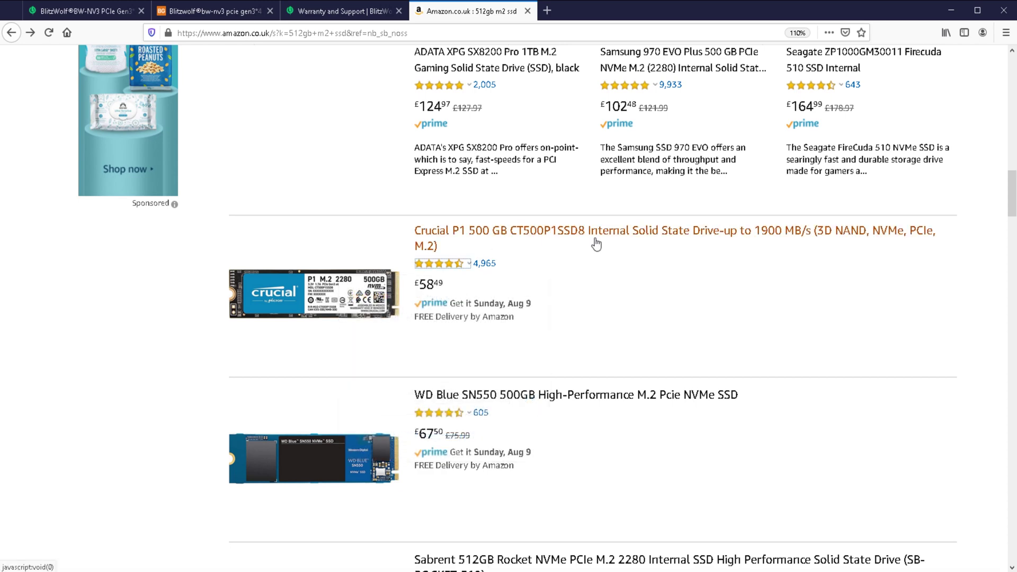
{"action": "scroll", "coordinate": [710, 371], "scroll_direction": "down", "scroll_amount": 4}
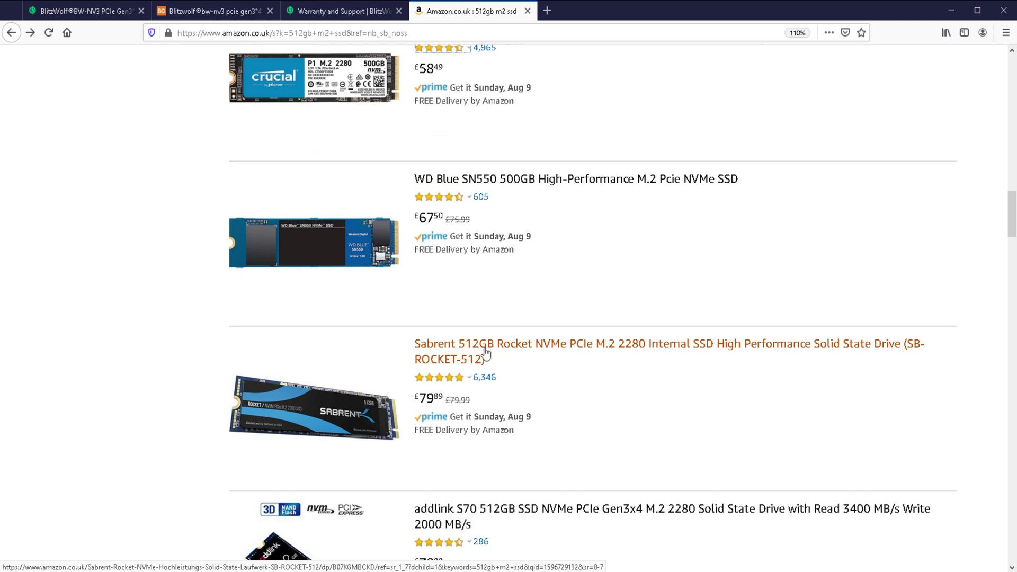
{"action": "scroll", "coordinate": [517, 365], "scroll_direction": "down", "scroll_amount": 2}
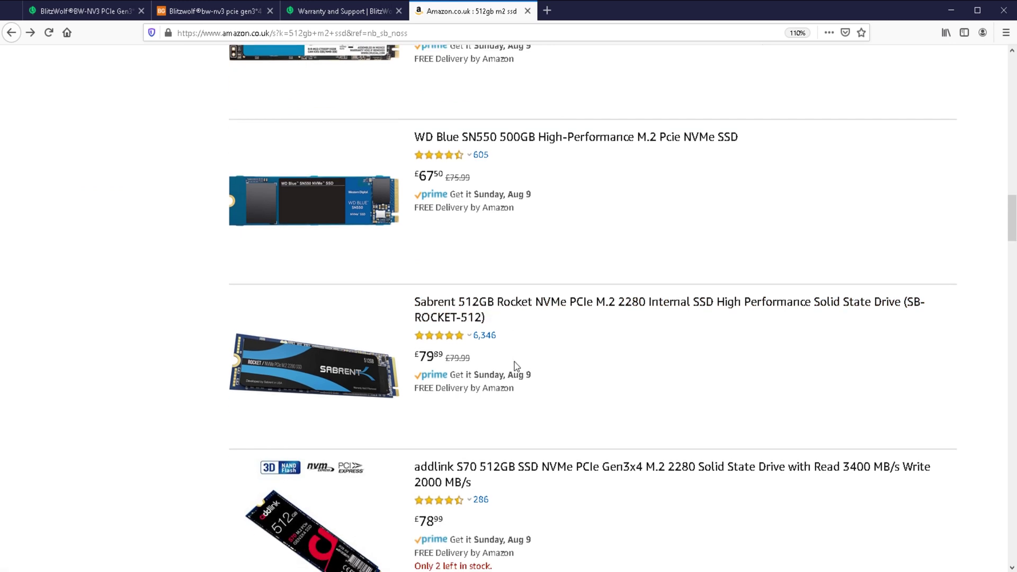
Step: Check the Sabrent drive's rating breakdown, then return to the top of the results
{"action": "left_click", "coordinate": [443, 306]}
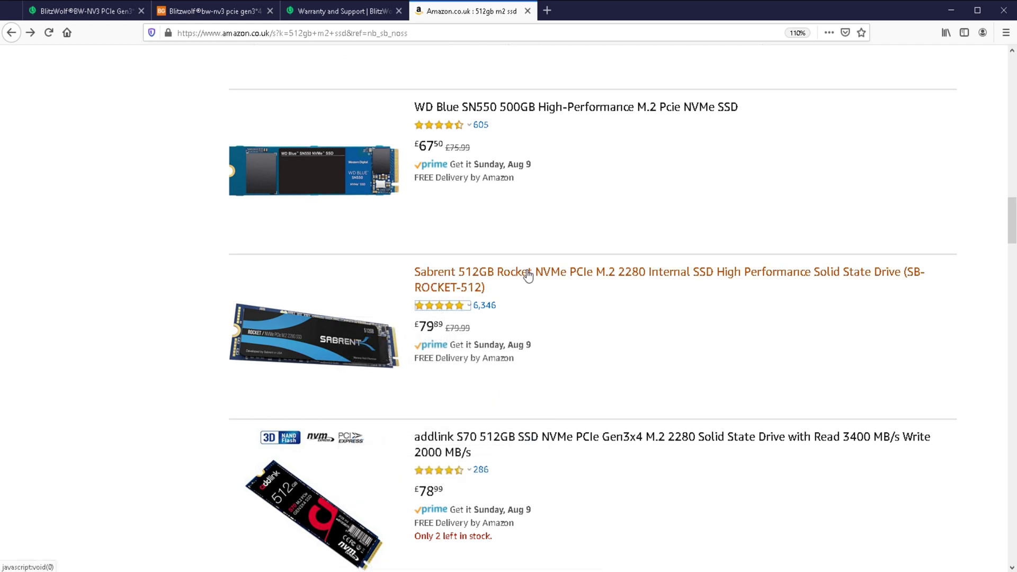
{"action": "scroll", "coordinate": [504, 388], "scroll_direction": "down", "scroll_amount": 2}
{"action": "scroll", "coordinate": [445, 371], "scroll_direction": "down", "scroll_amount": 4}
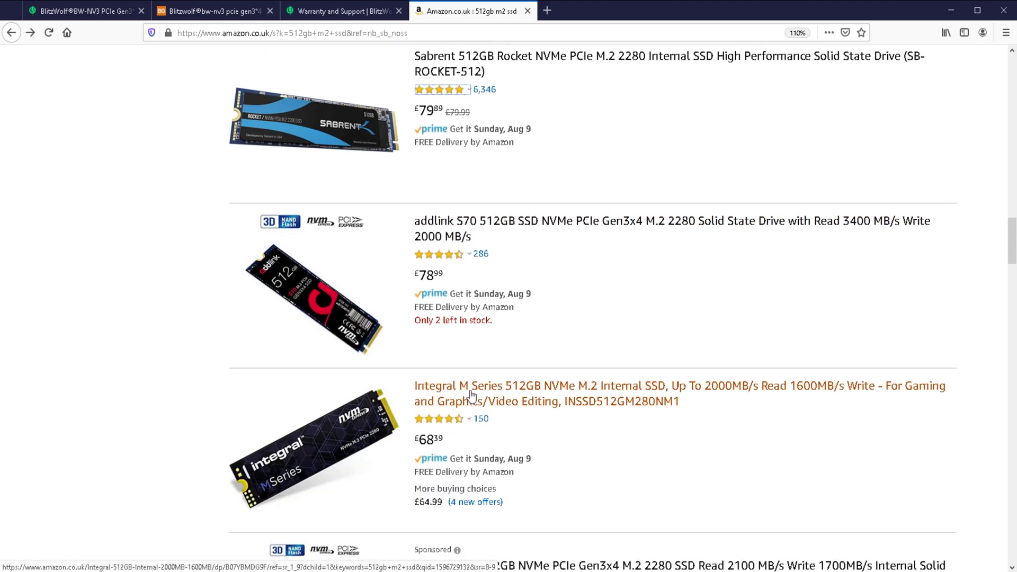
{"action": "scroll", "coordinate": [471, 395], "scroll_direction": "up", "scroll_amount": 18}
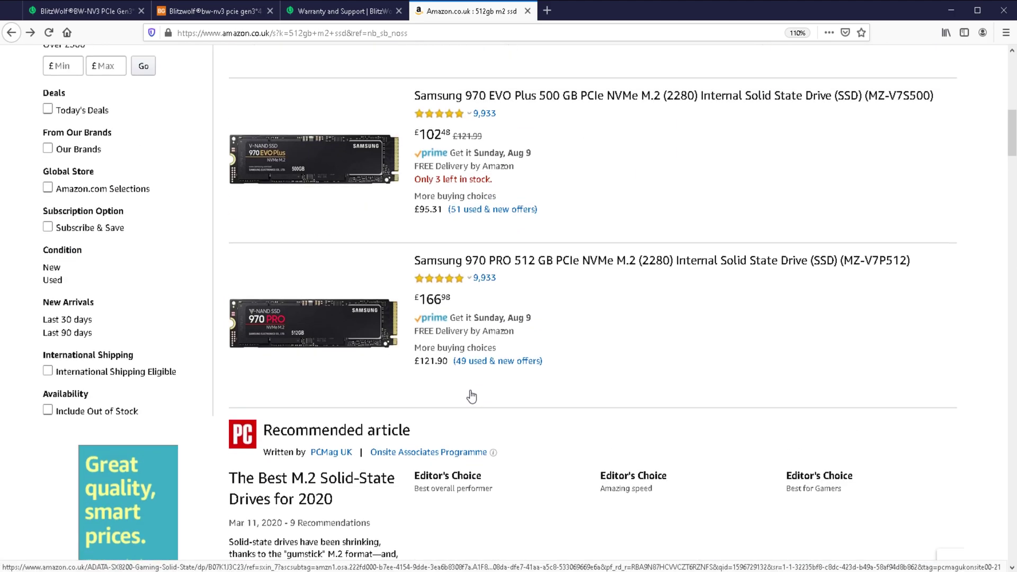
{"action": "scroll", "coordinate": [471, 396], "scroll_direction": "up", "scroll_amount": 12}
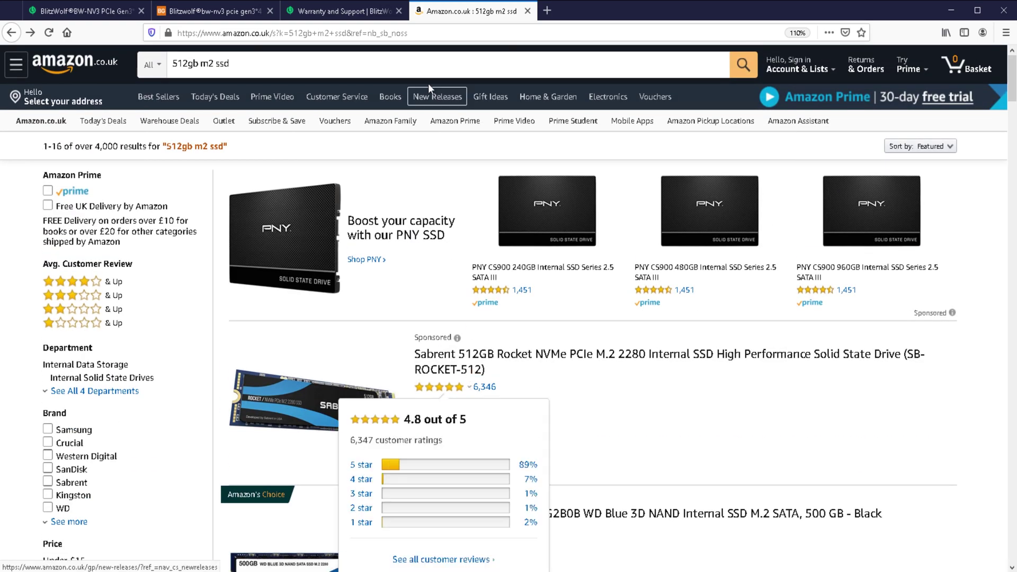
{"action": "left_click", "coordinate": [83, 11]}
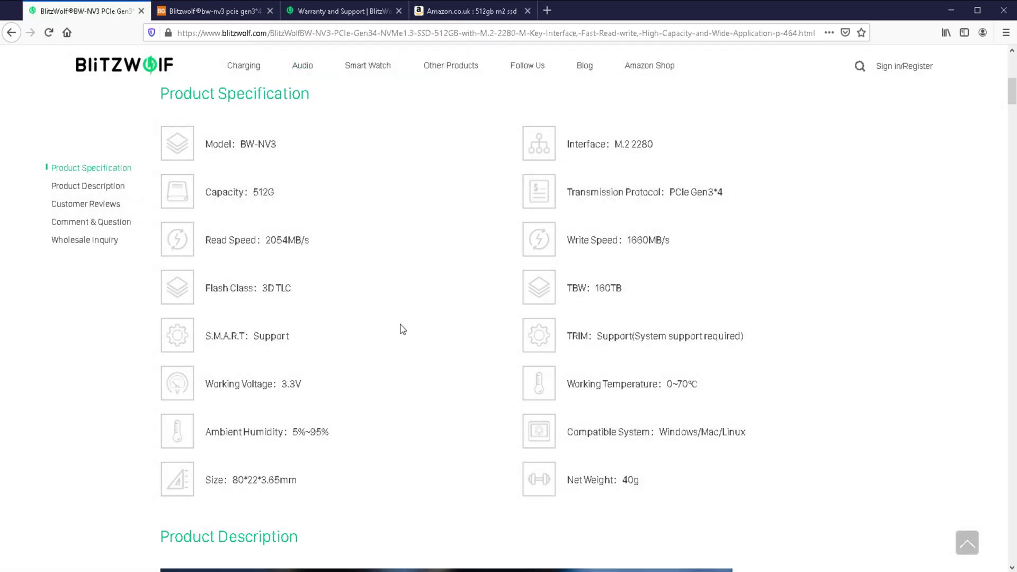
{"action": "scroll", "coordinate": [400, 332], "scroll_direction": "up", "scroll_amount": 8}
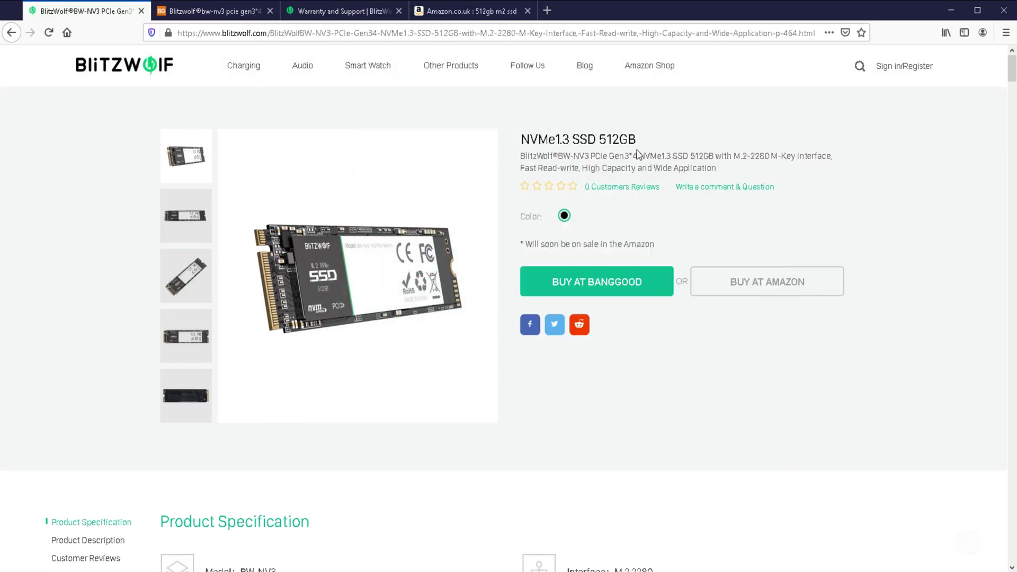
{"action": "left_click", "coordinate": [482, 12]}
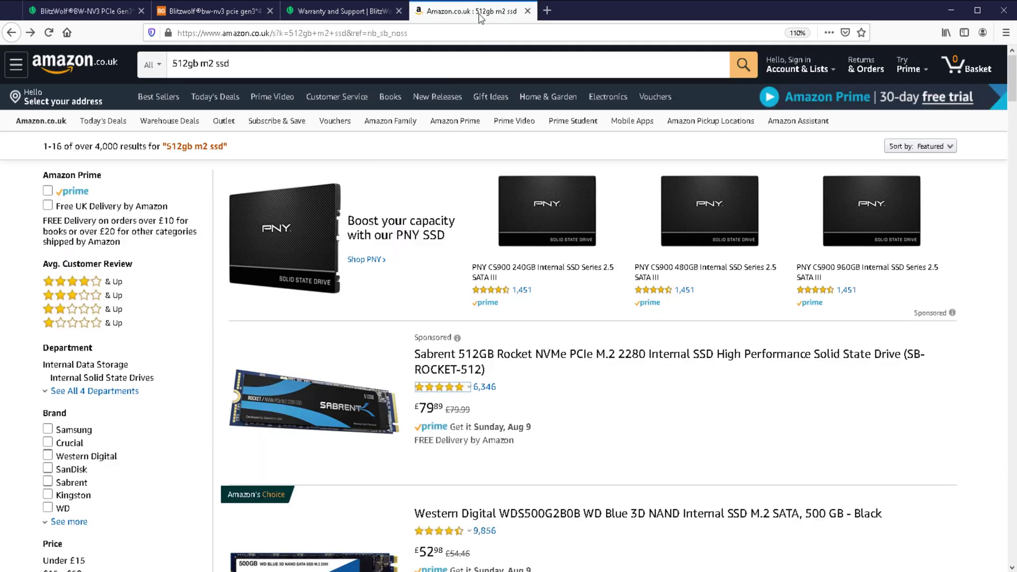